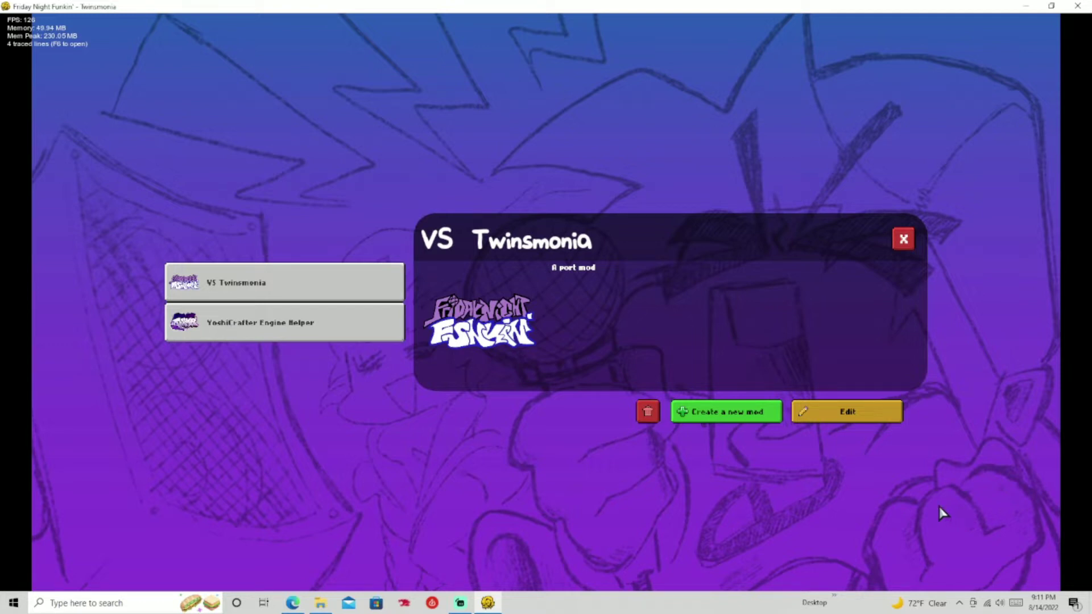
Step: Open the VS Twinsmonia mod card in the mod editor to view its characters
left_click(838, 413)
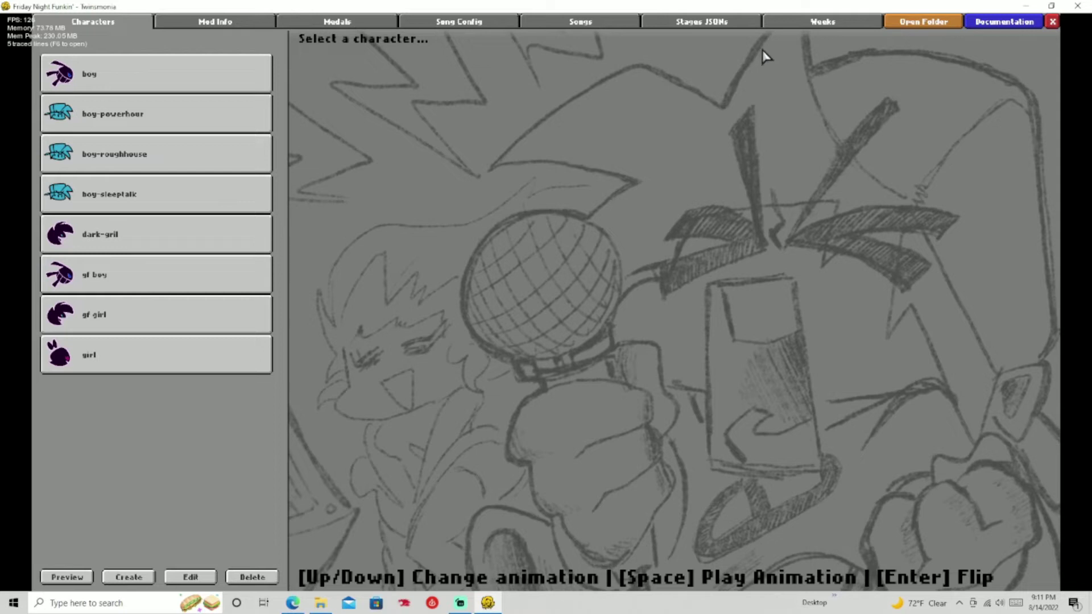
Step: Open the Week 1 'boy and gal' entry from the mod's Weeks list
left_click(823, 23)
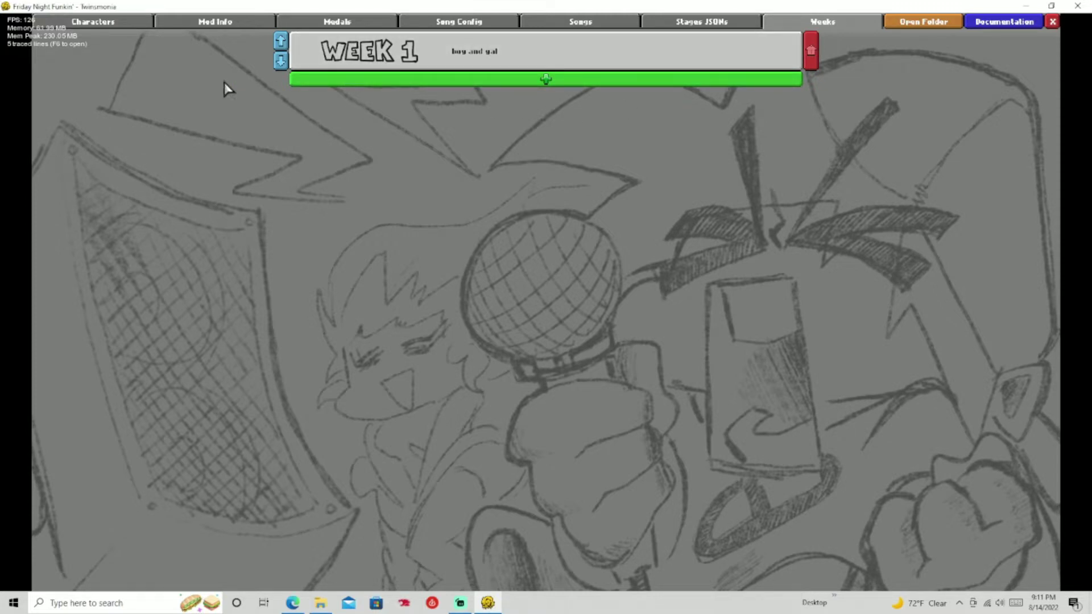
left_click(462, 63)
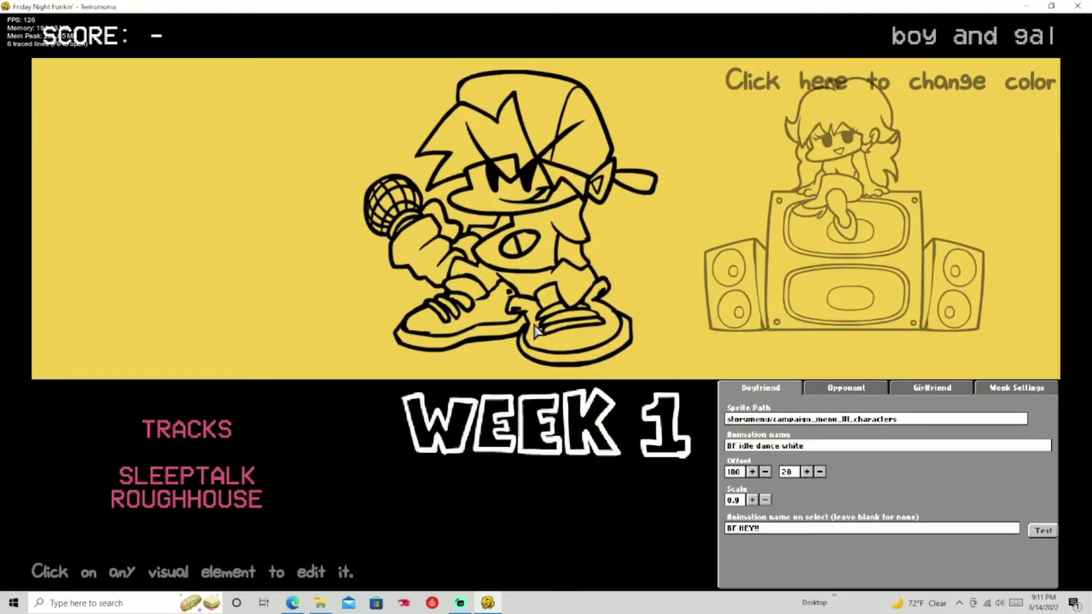
Step: Show Week 1's Week Settings: name, song tracks, button sprite and select sound
left_click(1024, 392)
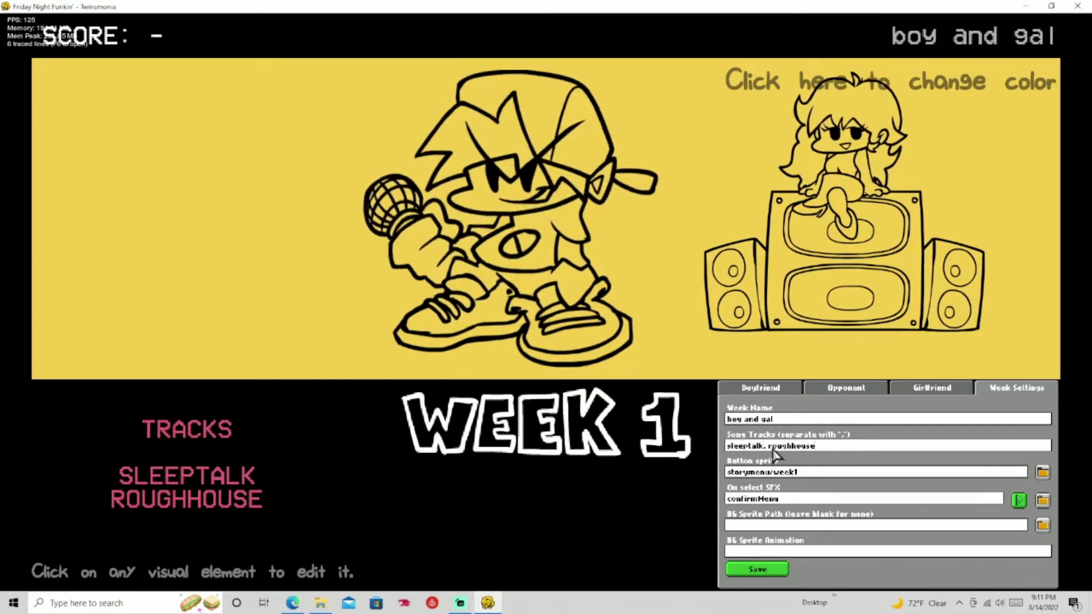
Step: Make the Song Tracks read 'sleeptalk, roughhouse' and try button sprites week2 through week8
type(",")
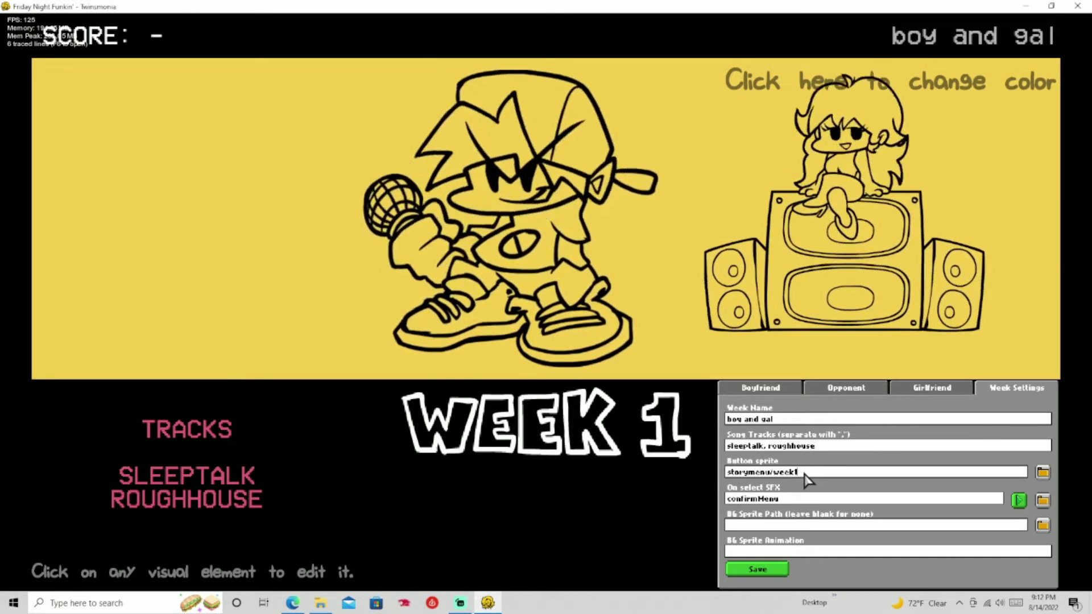
key("BackSpace")
type("2")
key("BackSpace")
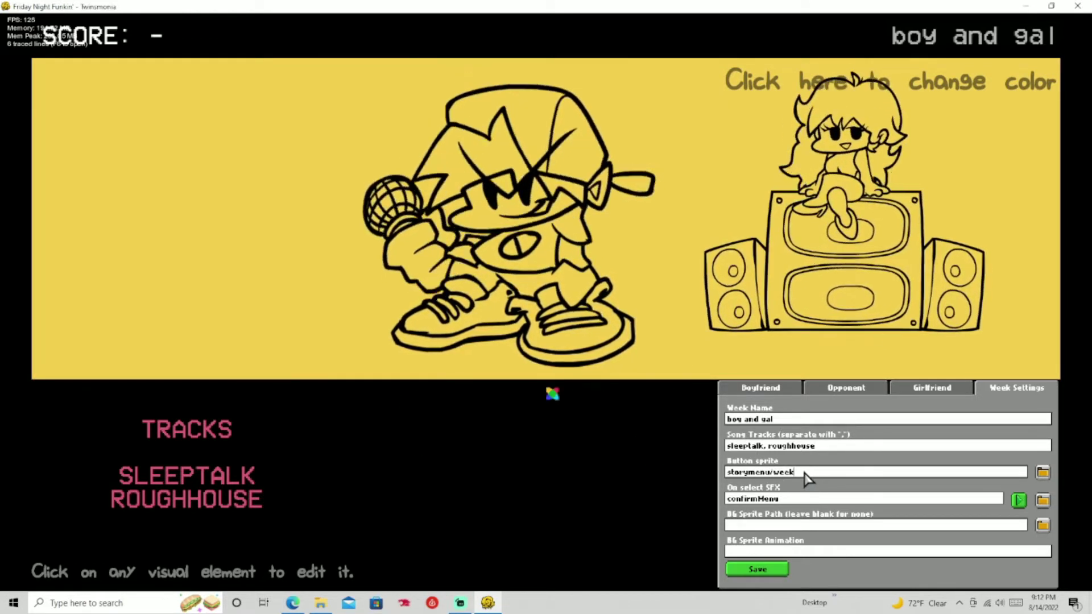
type("3")
key("BackSpace")
type("4")
key("BackSpace")
type("5")
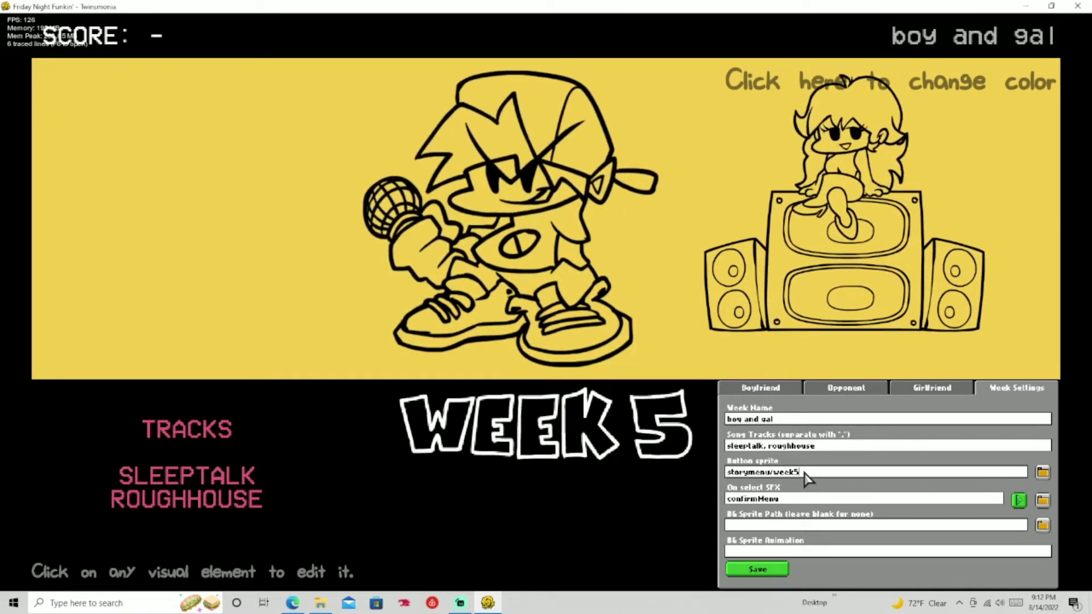
key("BackSpace")
type("6")
key("BackSpace")
type("7")
key("BackSpace")
type("8")
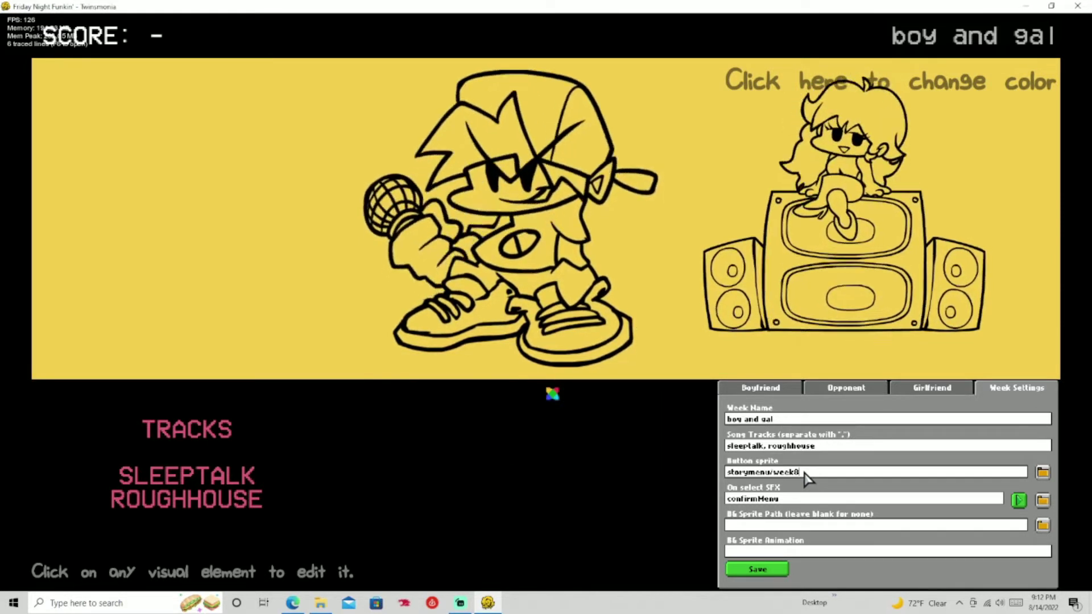
Step: Restore the button sprite to storymenu/week1 and preview the confirmMenu select sound
key("BackSpace")
type("7")
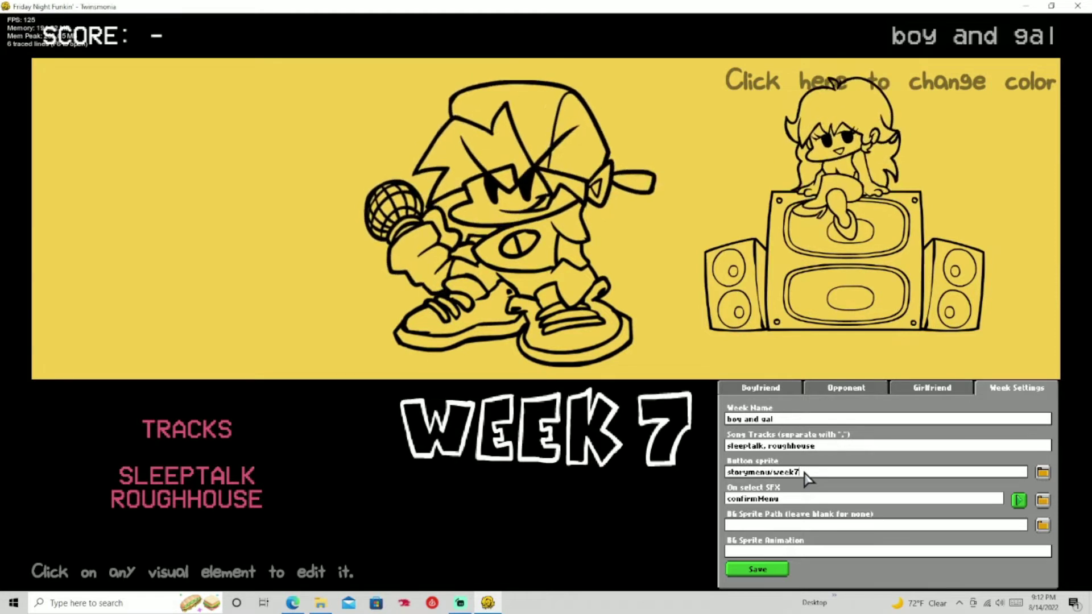
key("BackSpace")
type("1")
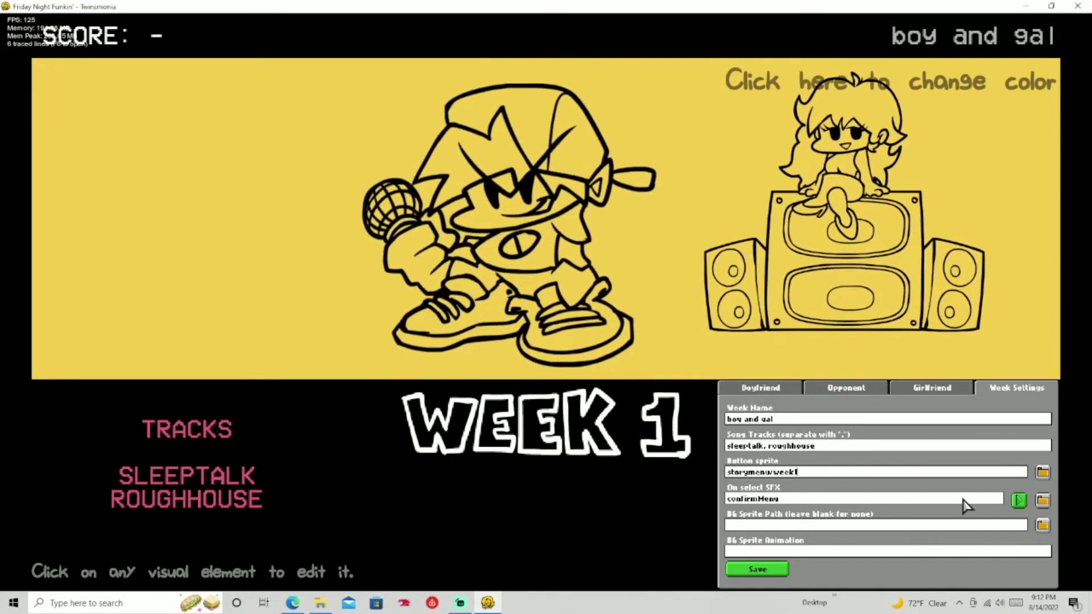
type("-")
key("BackSpace")
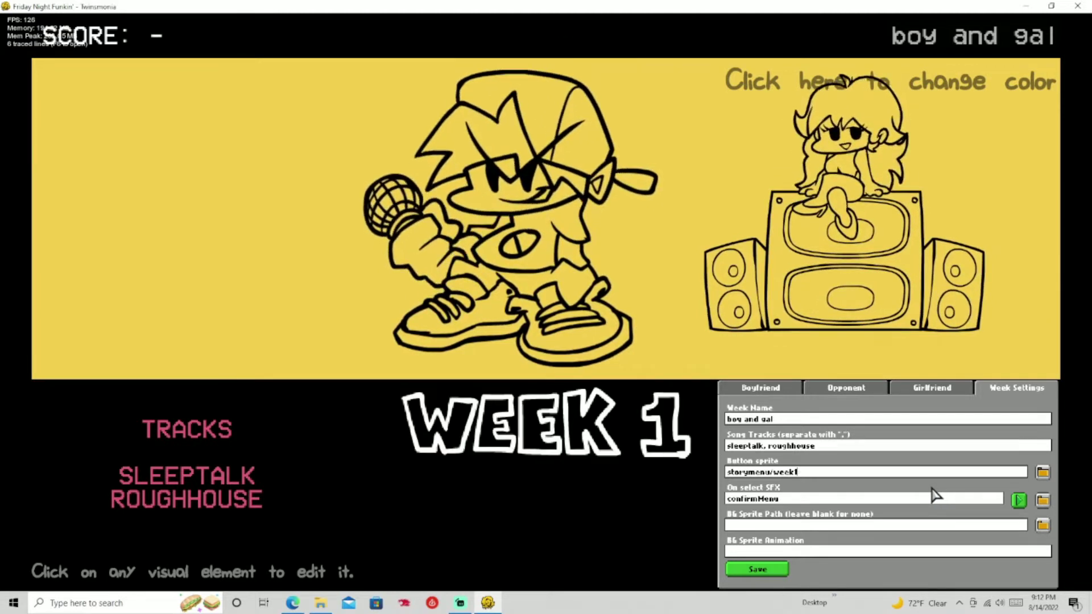
left_click(1020, 500)
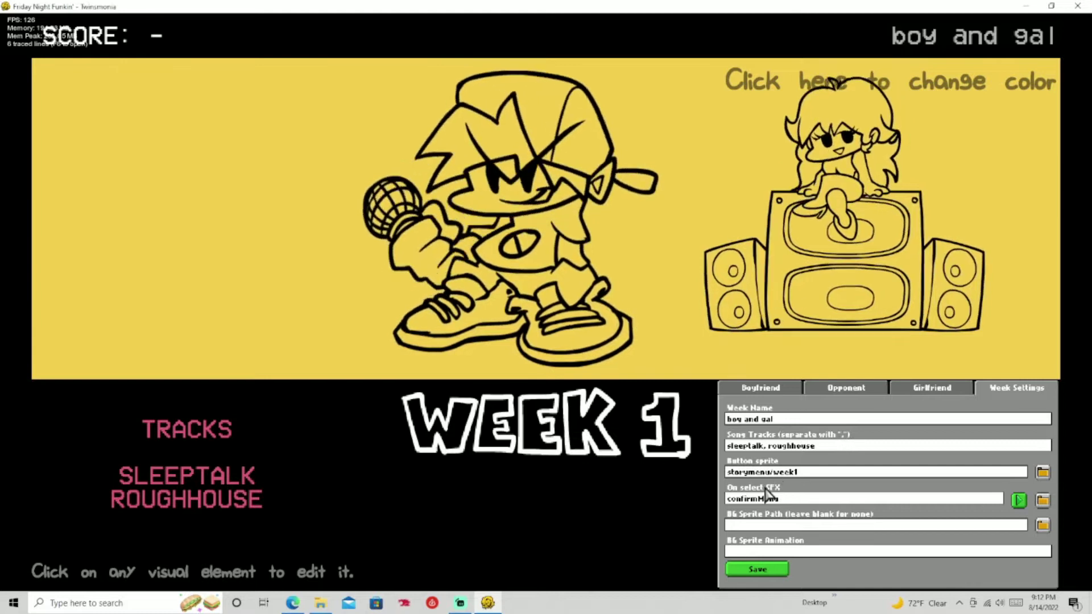
left_click(808, 526)
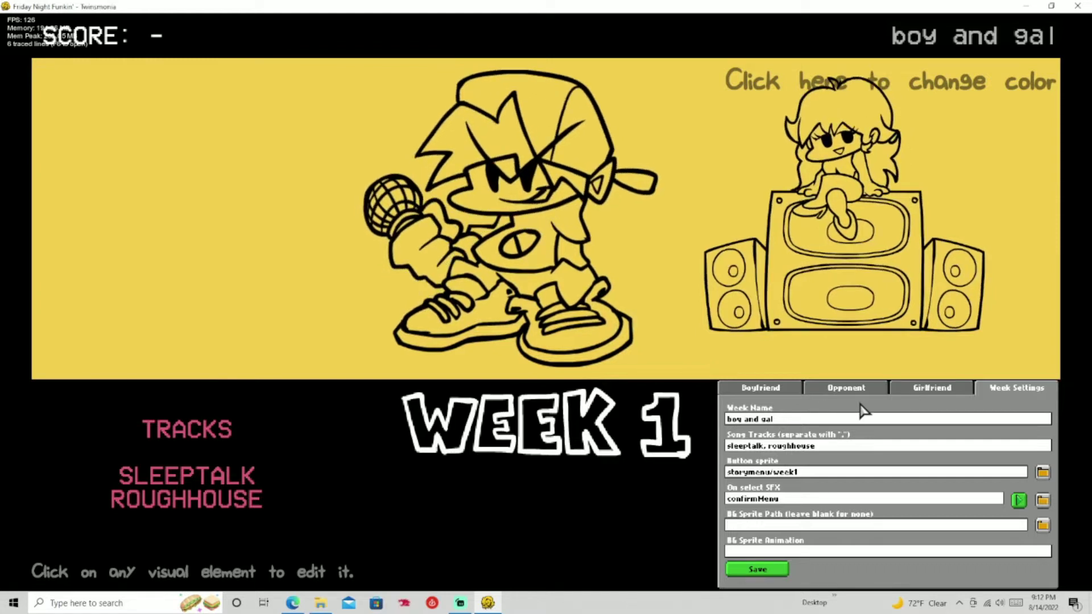
Step: Shift Girlfriend right and down on the banner, and try a new opponent position
left_click(933, 391)
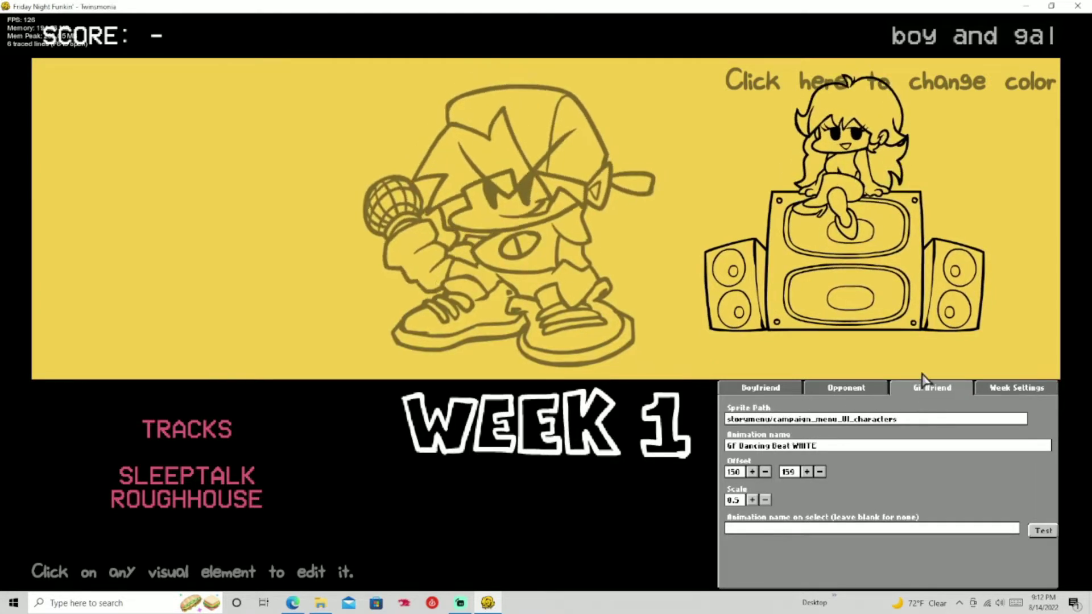
left_click_drag(834, 328, 864, 305)
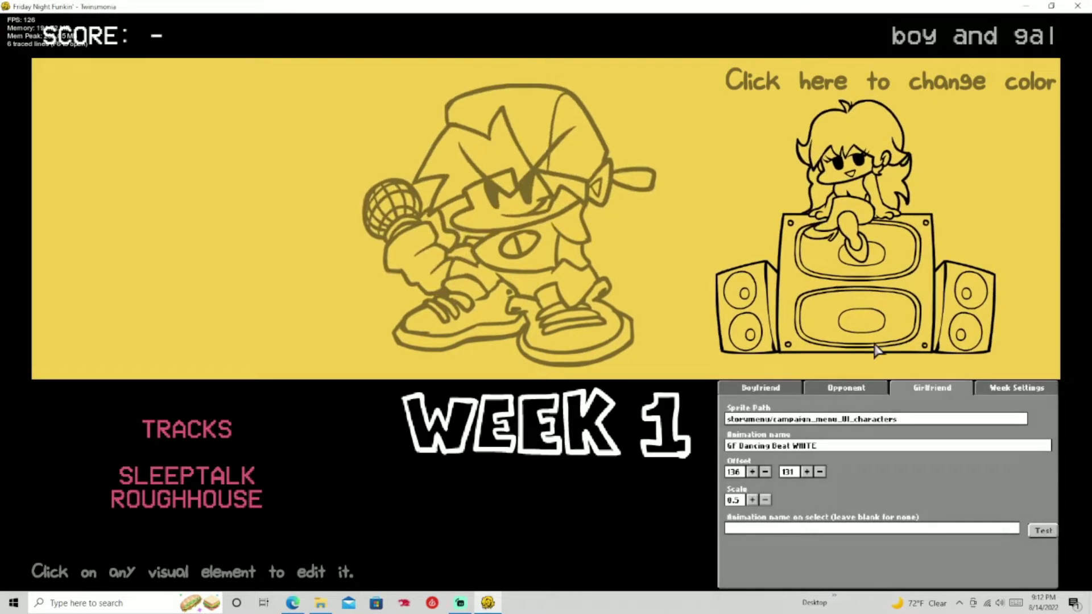
left_click(864, 392)
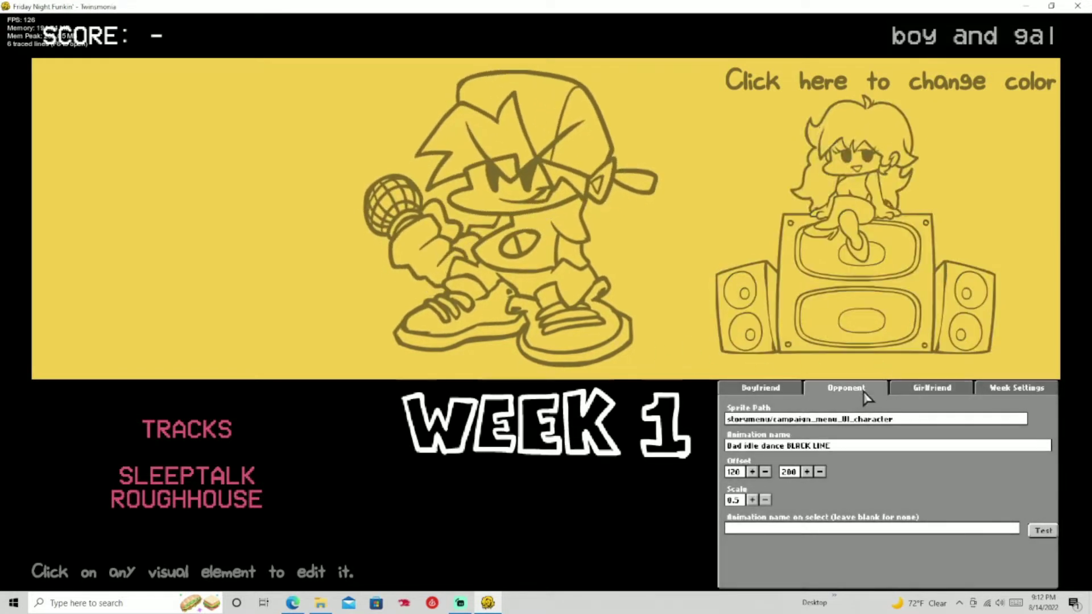
left_click(921, 419)
type("s")
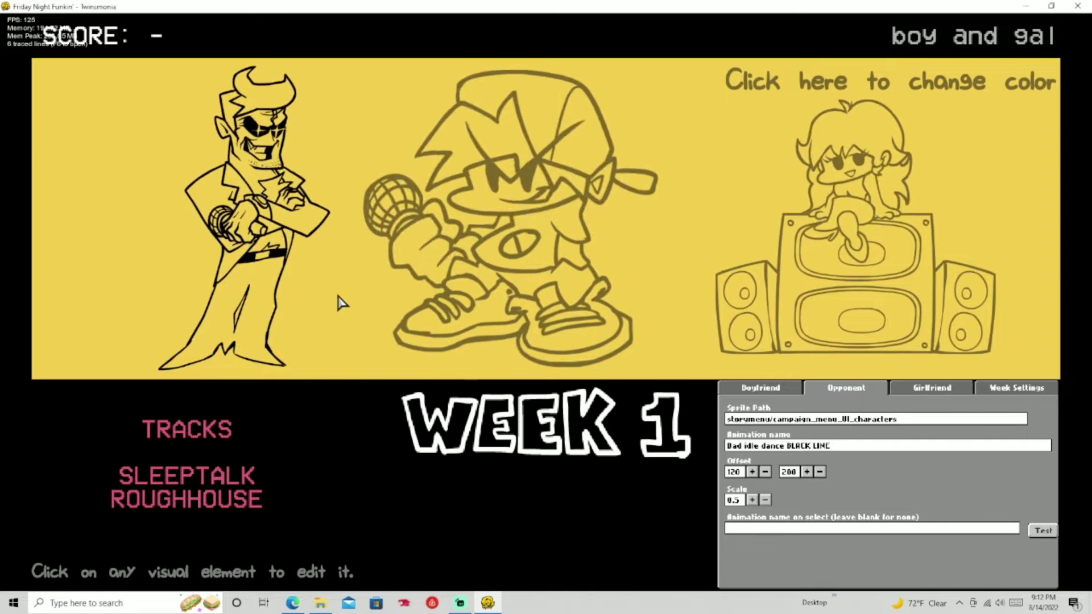
left_click_drag(336, 302, 280, 290)
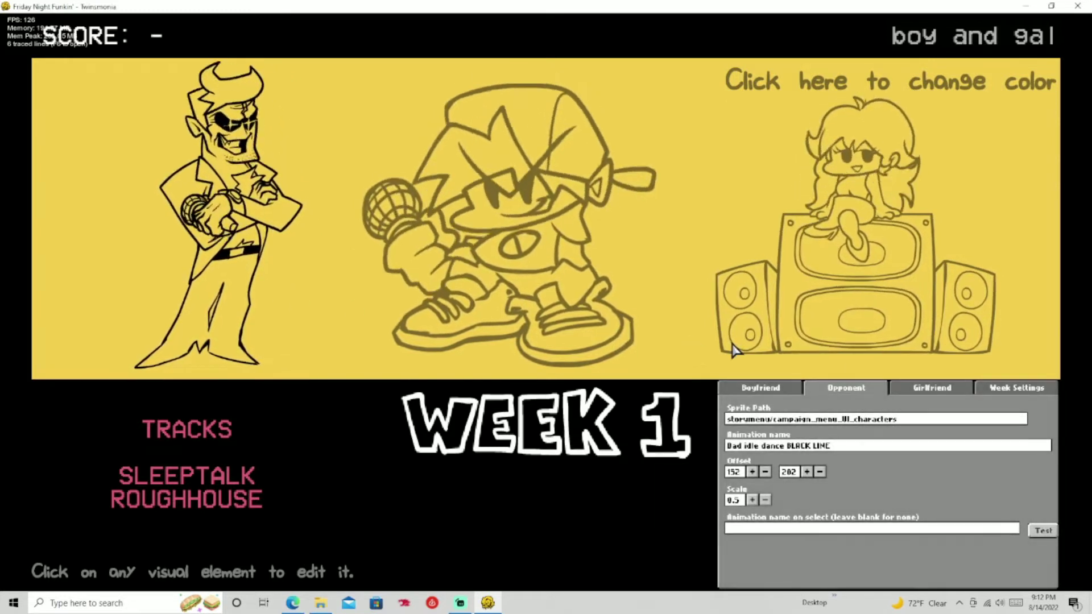
left_click(1015, 421)
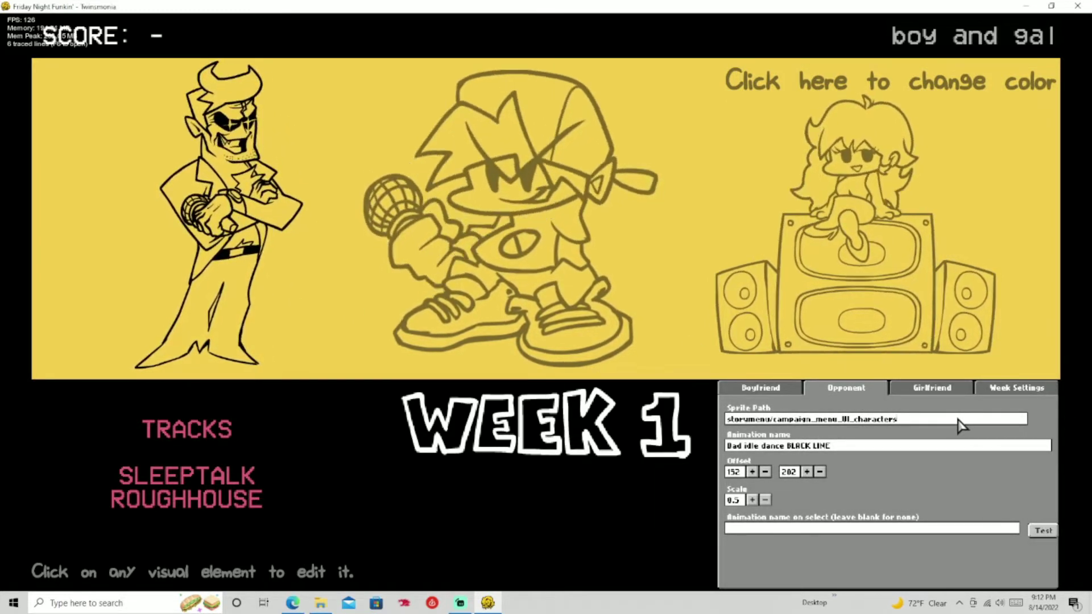
key("BackSpace")
Step: Nudge Boyfriend's banner position and preview his 'BF HEY!!' select animation
left_click(780, 387)
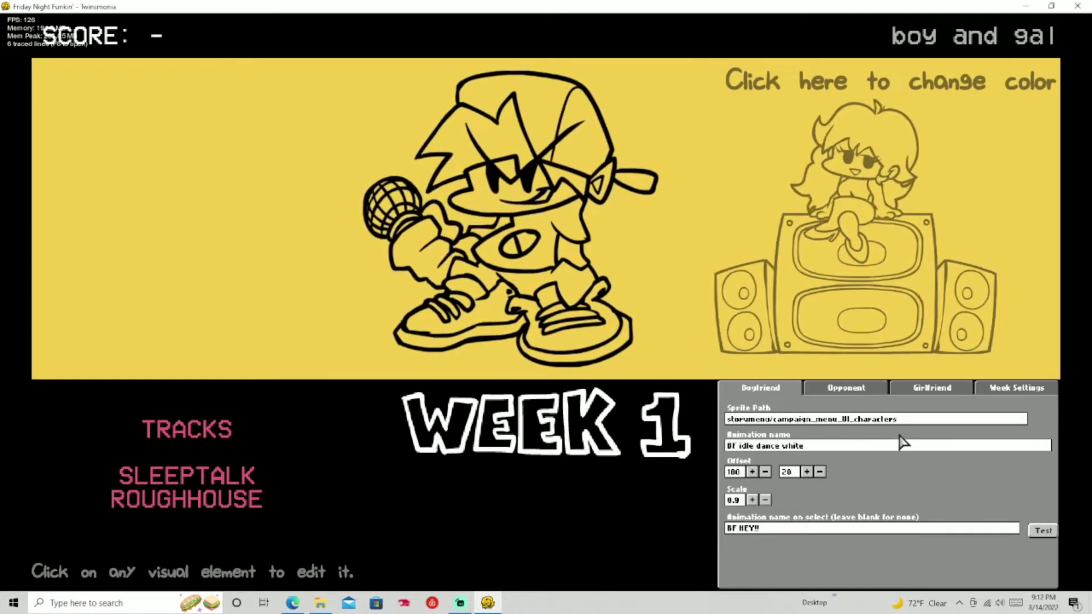
left_click_drag(571, 286, 567, 286)
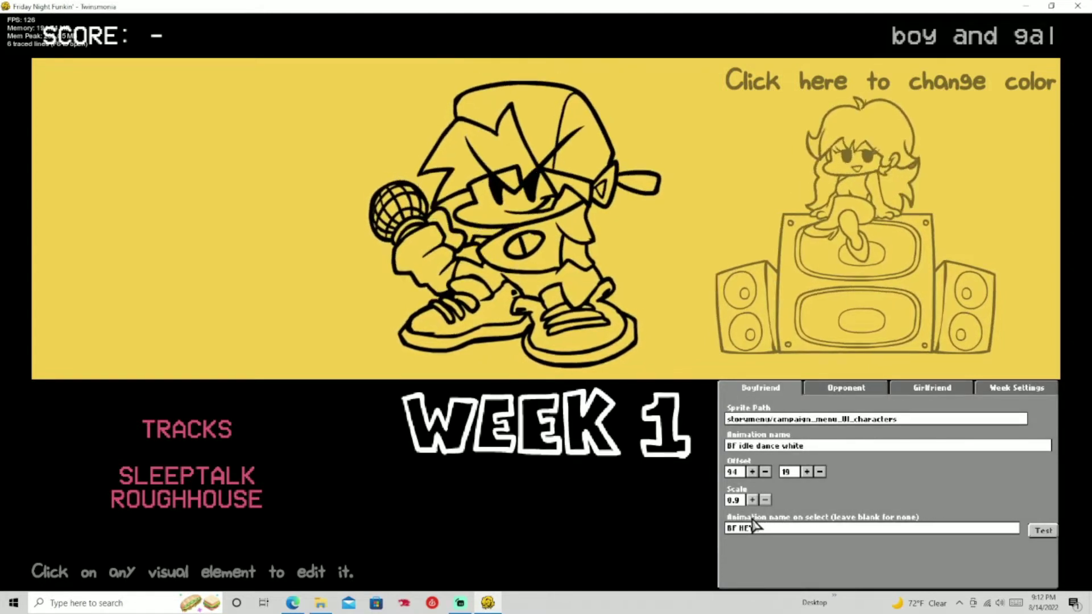
left_click(1043, 530)
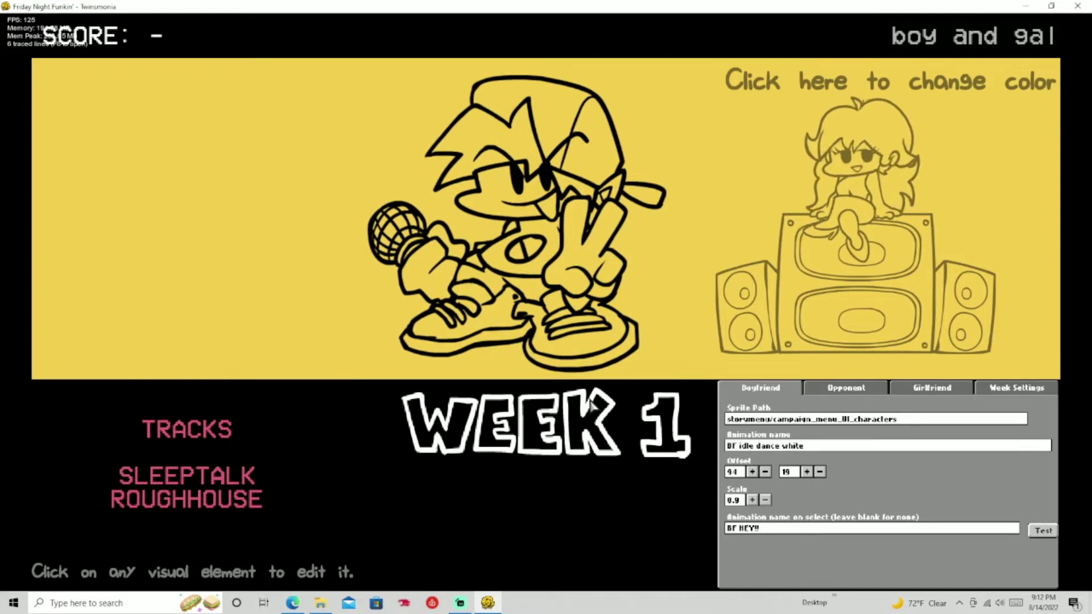
Step: Check the Opponent and Girlfriend tabs, and cancel leaving the unsaved week
left_click(855, 389)
left_click(932, 388)
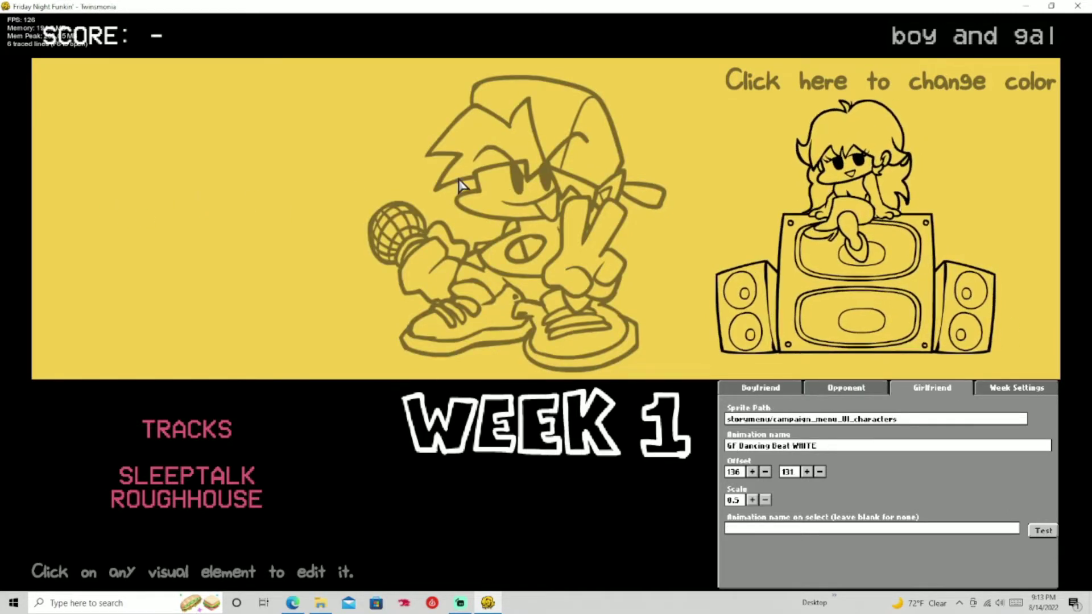
key("Escape")
left_click(677, 329)
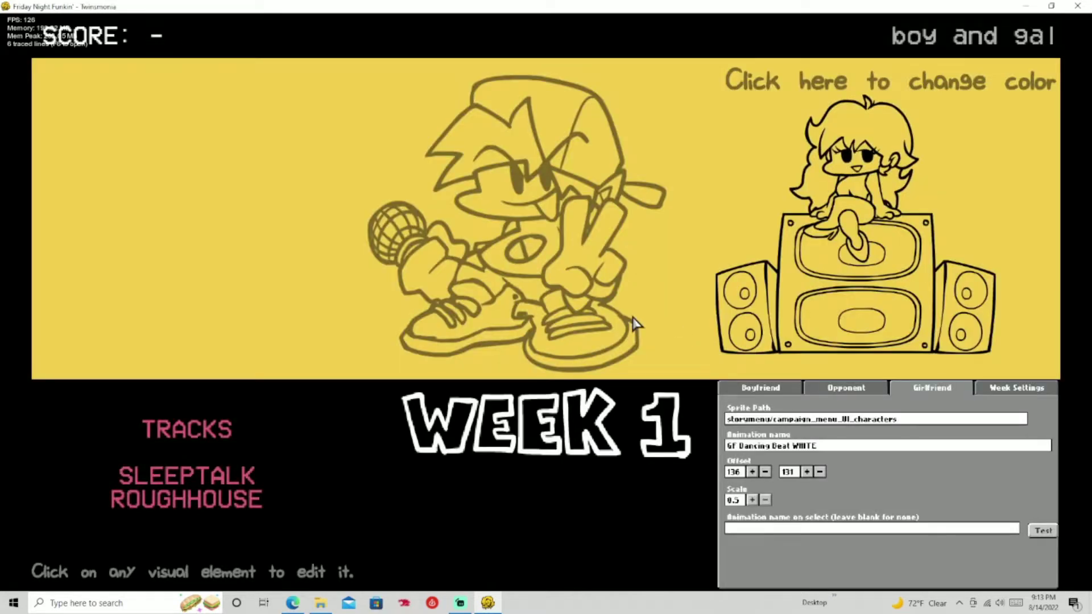
left_click(163, 176)
Step: Pick a blue banner colour, apply it, and save Week 1 when exiting the editor
left_click(750, 82)
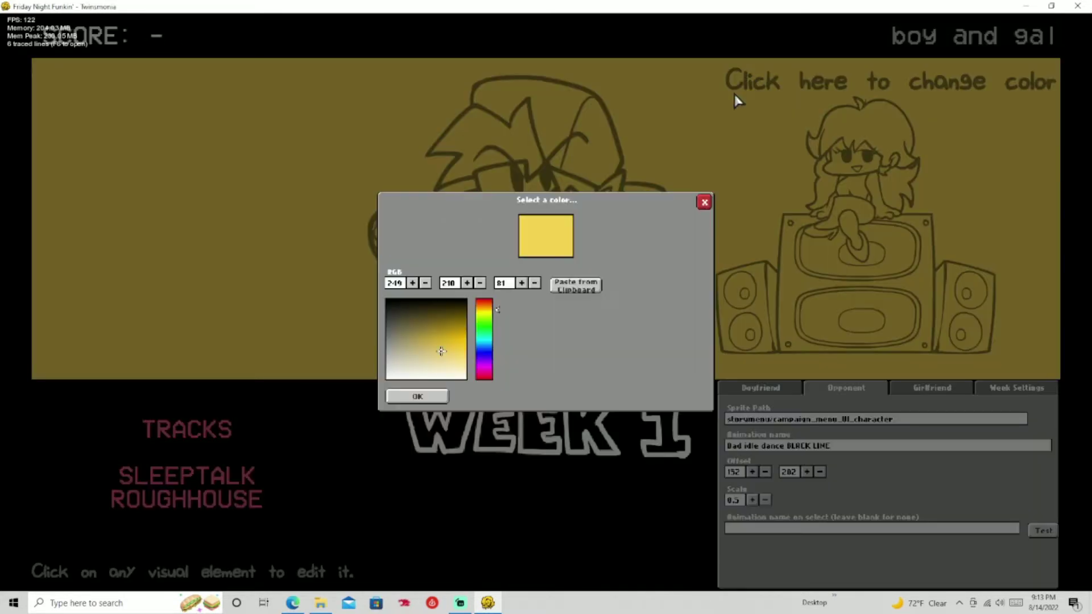
left_click(460, 318)
mouse_move(478, 319)
left_mouse_down()
mouse_move(490, 378)
mouse_move(481, 335)
mouse_move(486, 355)
left_mouse_up()
left_click(452, 341)
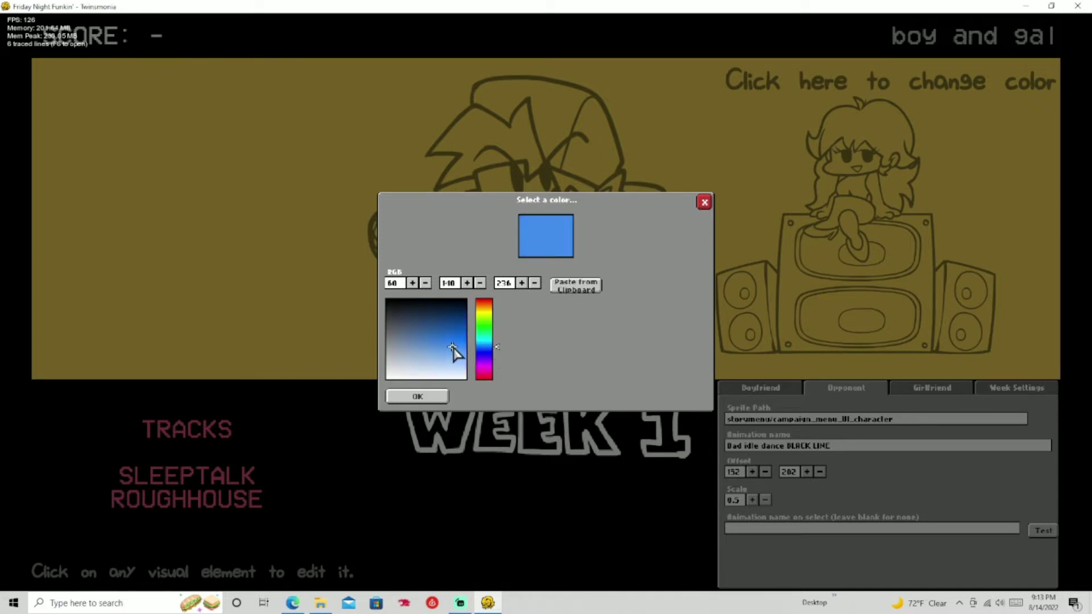
left_click(452, 342)
left_click(438, 396)
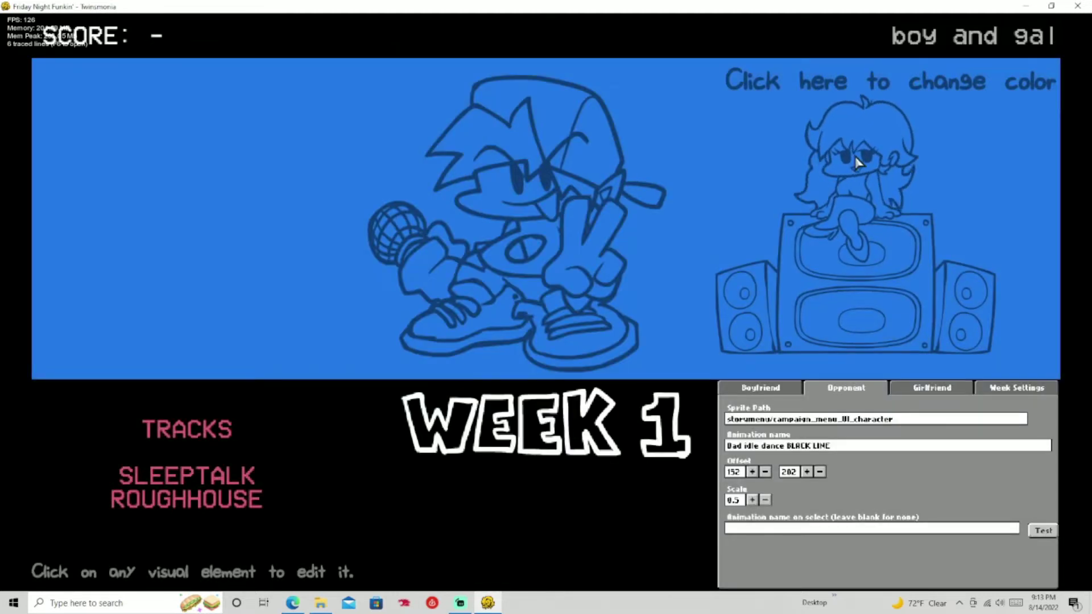
key("Escape")
left_click(436, 331)
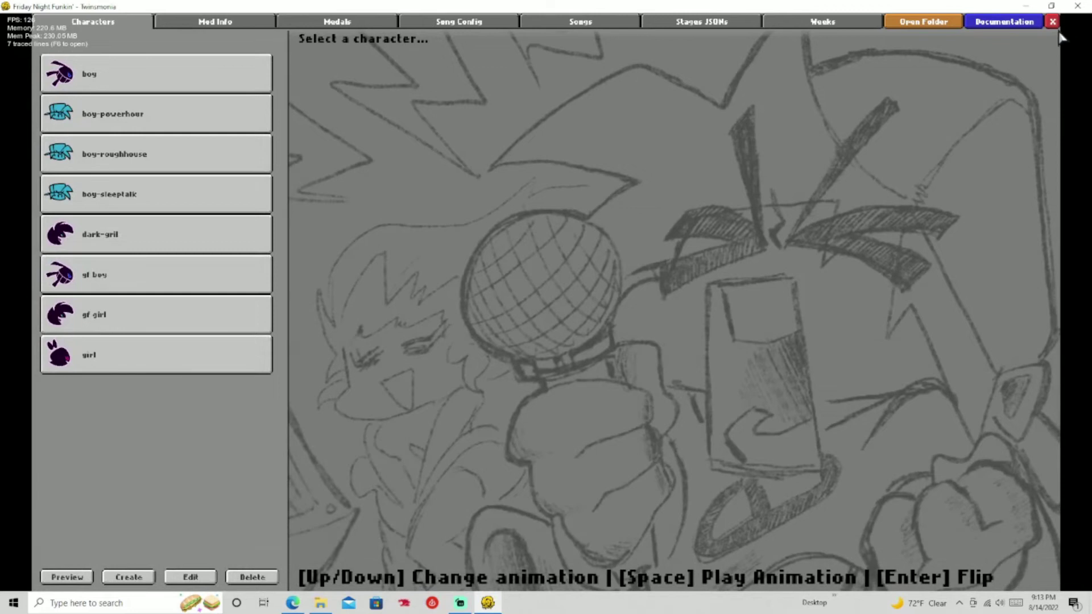
Step: Close the game and open mods > VS Twinsmonia > videos in File Explorer
left_click(1081, 6)
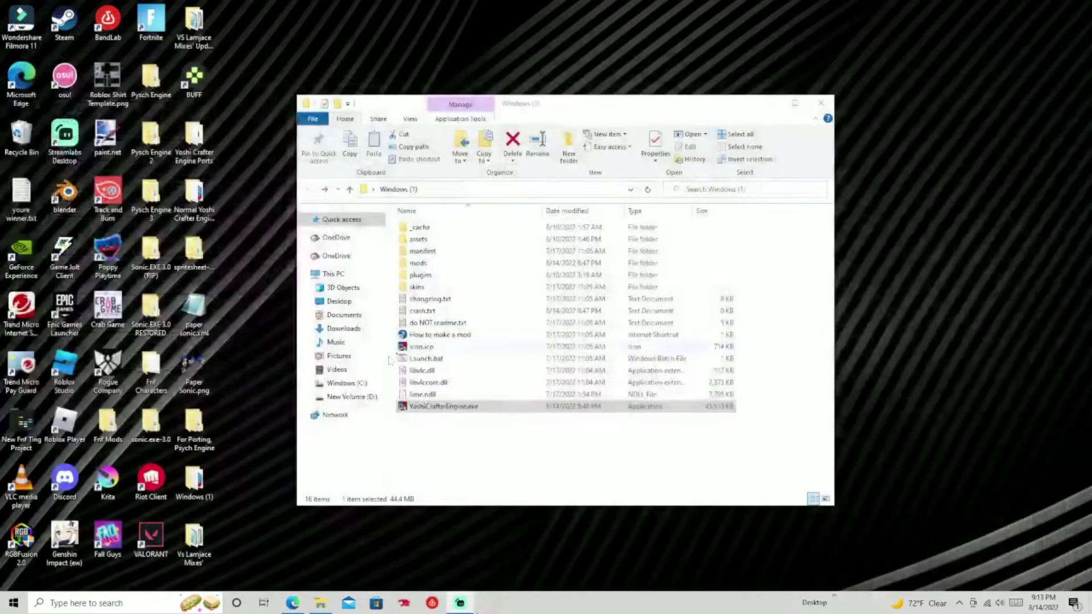
double_click(433, 264)
double_click(438, 240)
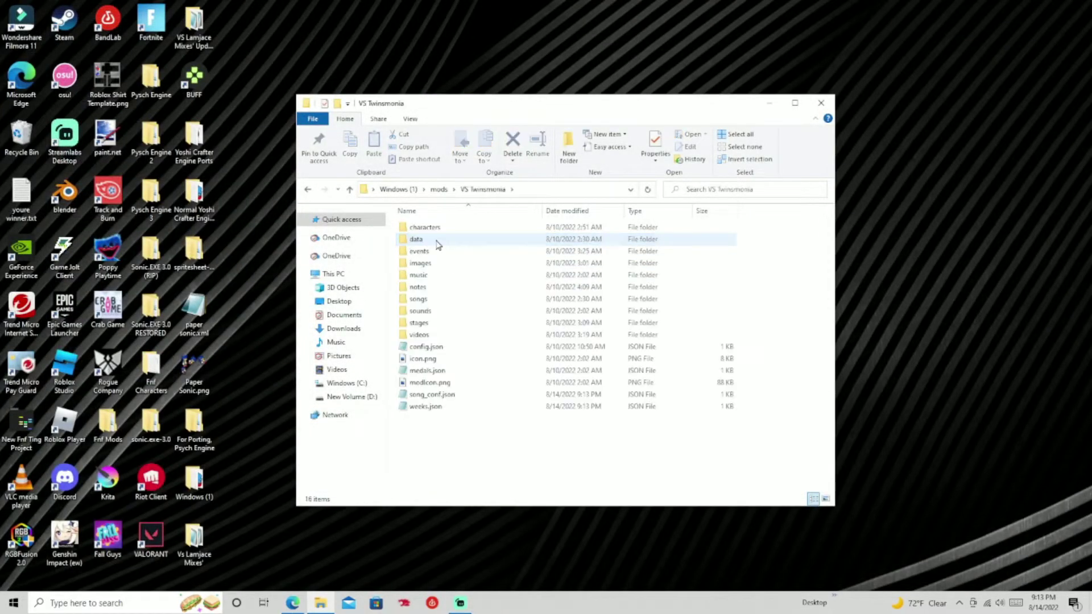
double_click(439, 335)
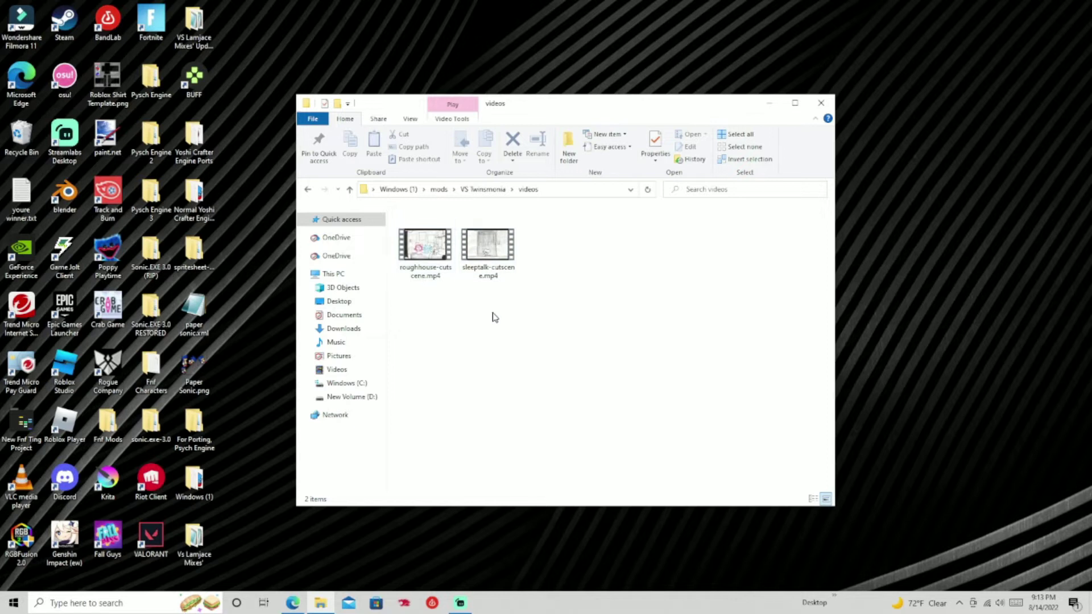
Step: Navigate back to the mods folder, then forward into VS Twinsmonia
left_click(310, 194)
left_click(310, 193)
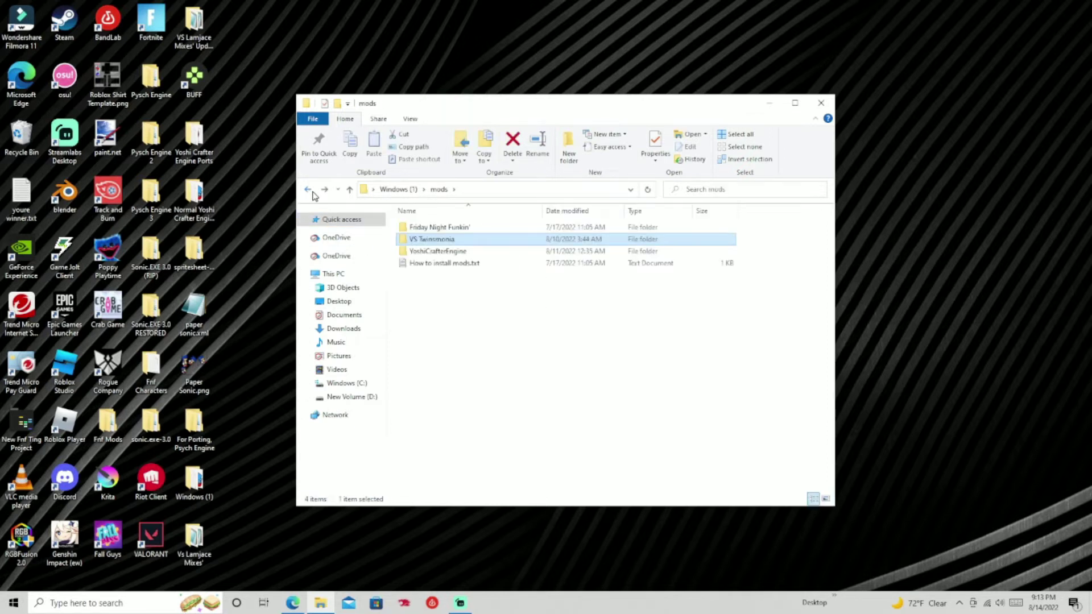
left_click(325, 194)
Step: Play roughhouse-cutscene.mp4 from the videos folder, then close the player
left_click(324, 194)
double_click(406, 254)
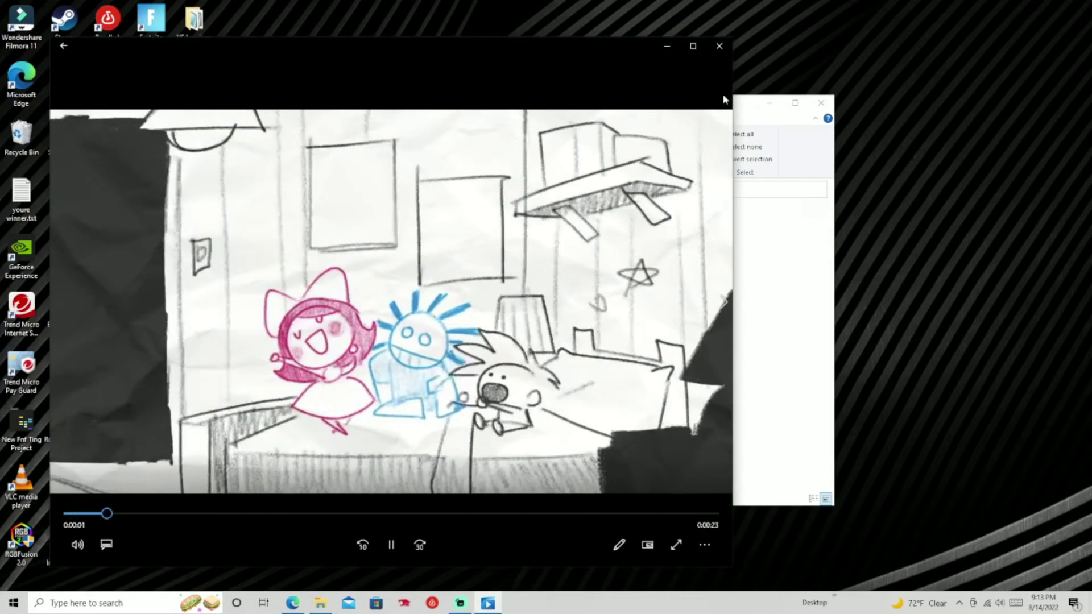
left_click(719, 46)
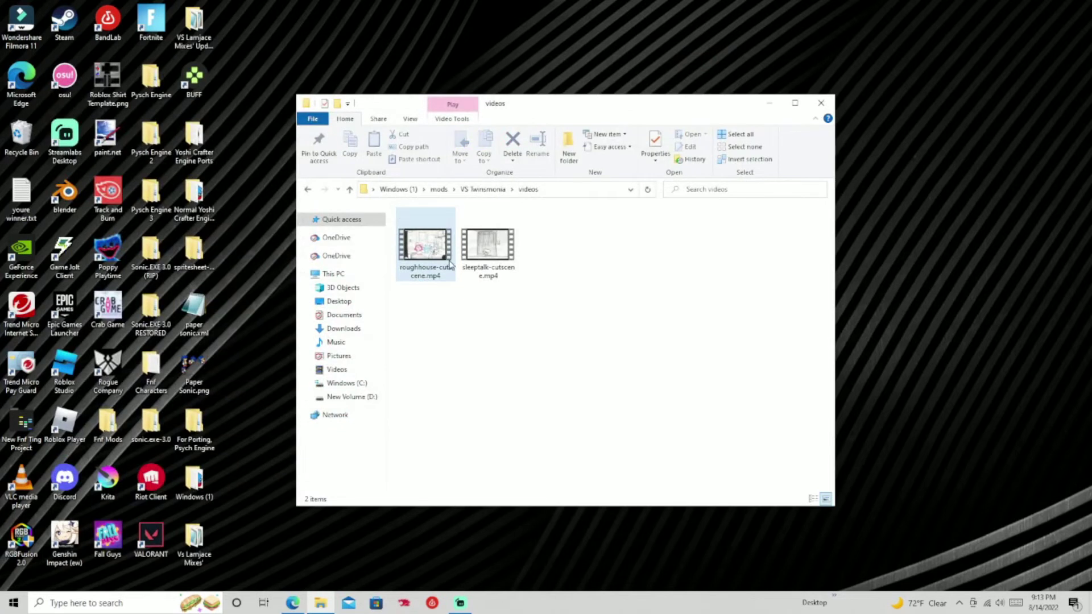
Step: Return to the game's install folder and launch YoshiCrafterEngine.exe
left_click(310, 191)
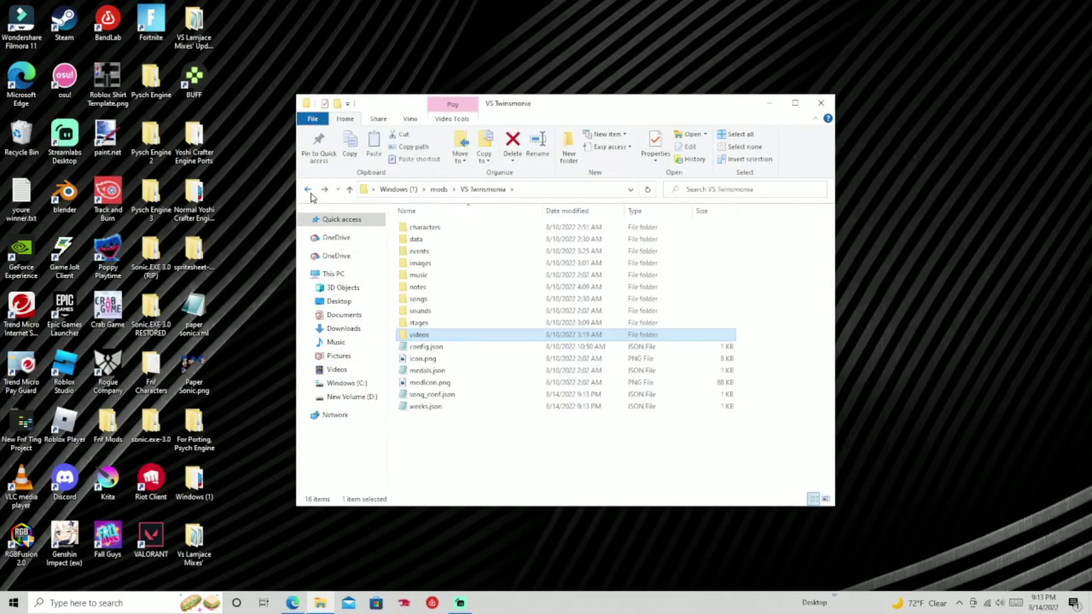
left_click(310, 191)
left_click(309, 191)
double_click(424, 406)
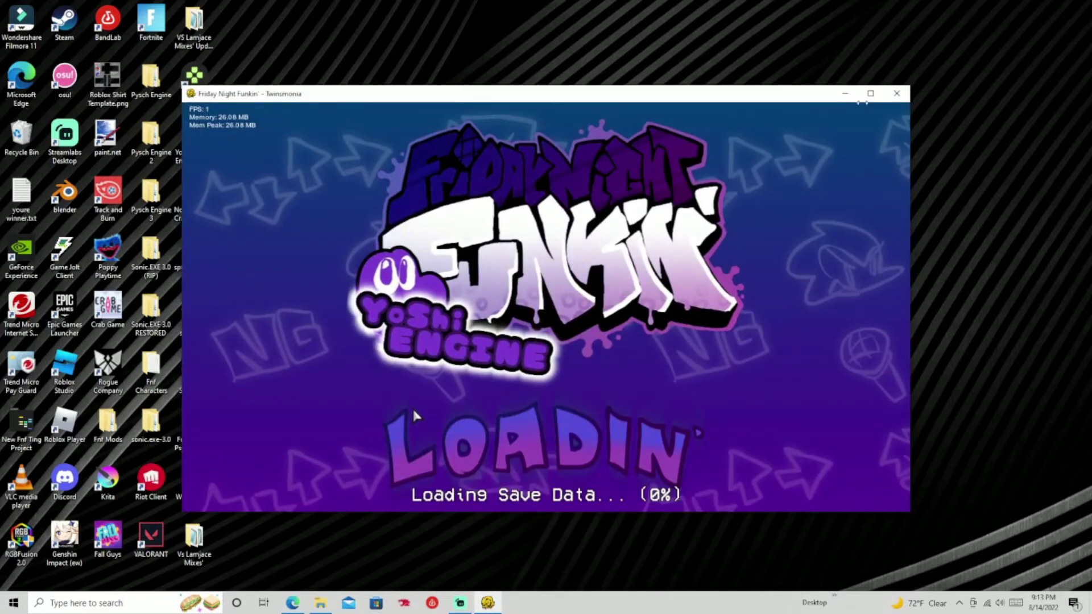
Step: Maximize the game, get past the title and update screens, and enter Story Mode
left_click(871, 93)
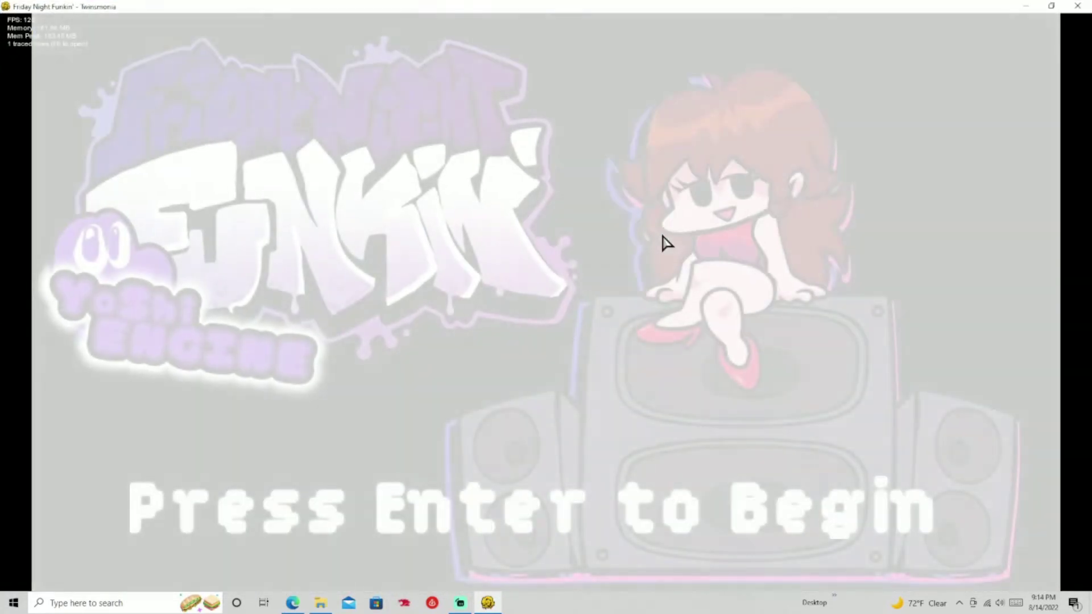
key("Return")
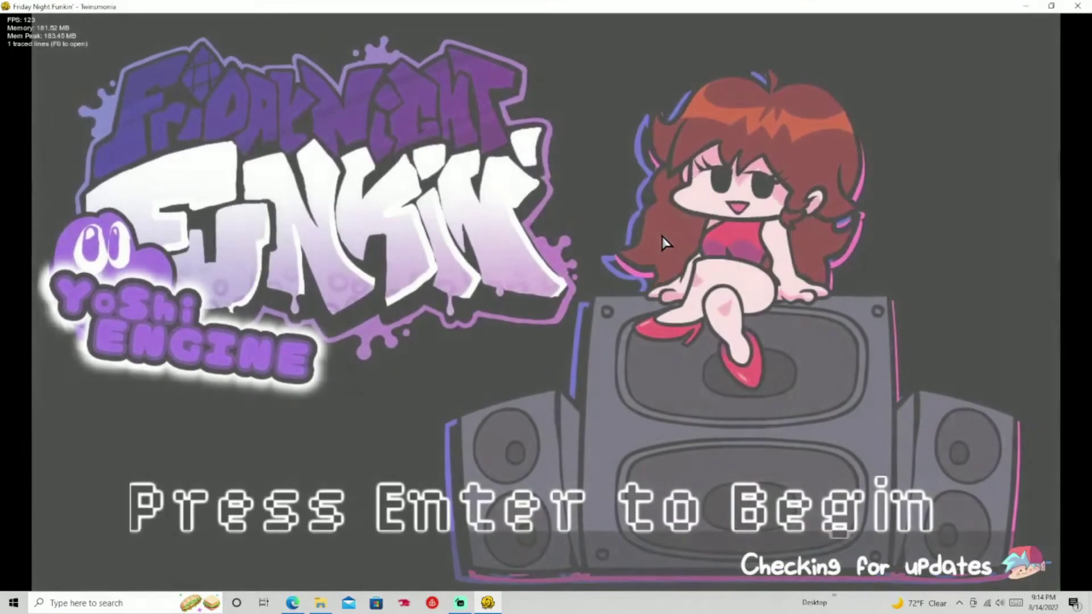
key("BackSpace")
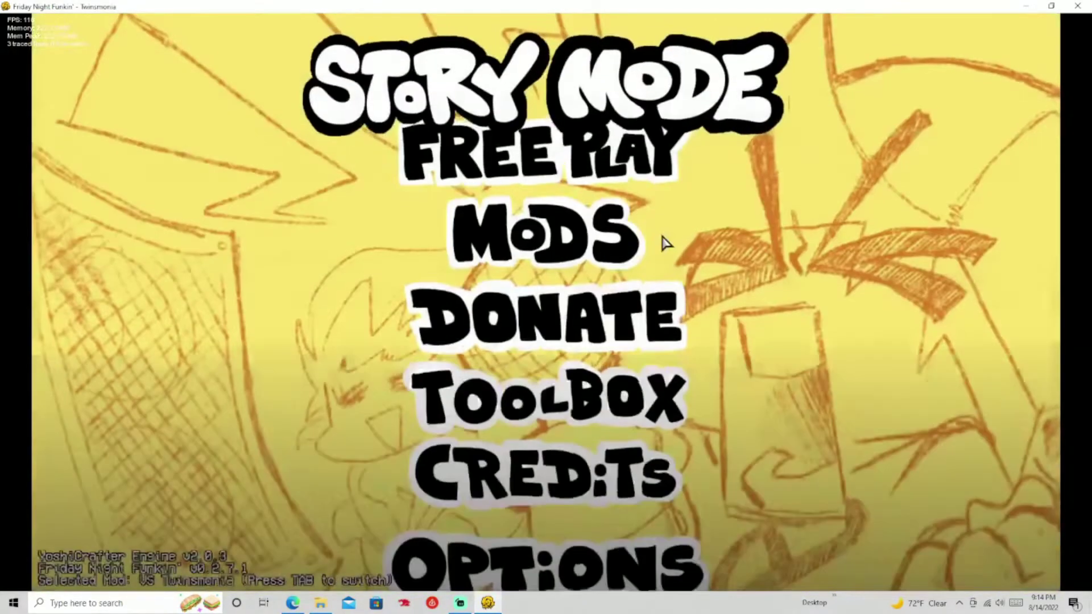
key("Return")
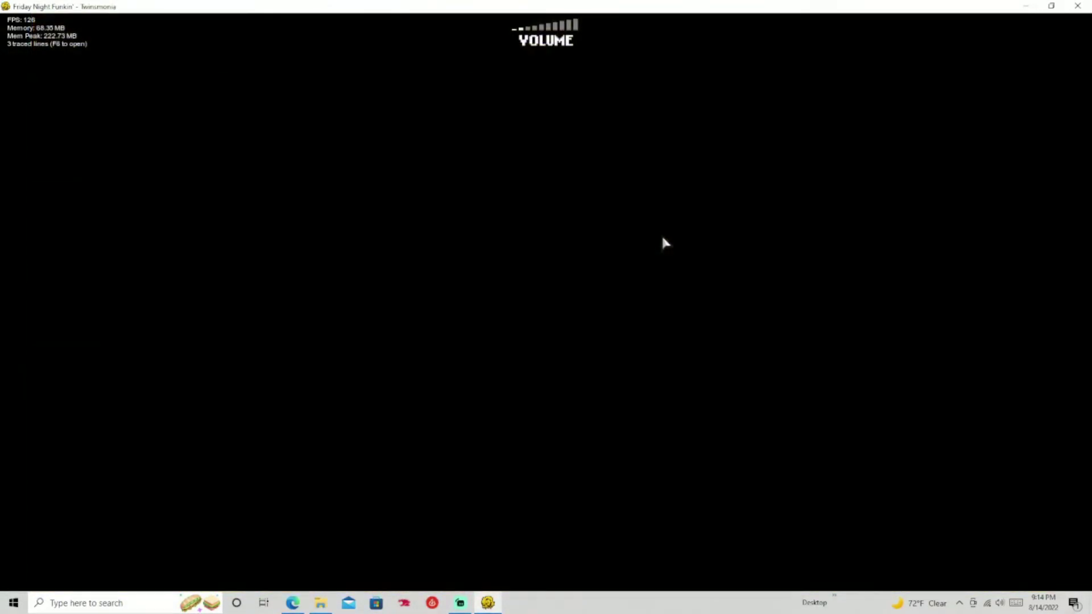
Step: Toggle Week 1's difficulty among Easy, Normal and Hard, then start it on Normal
key("Left")
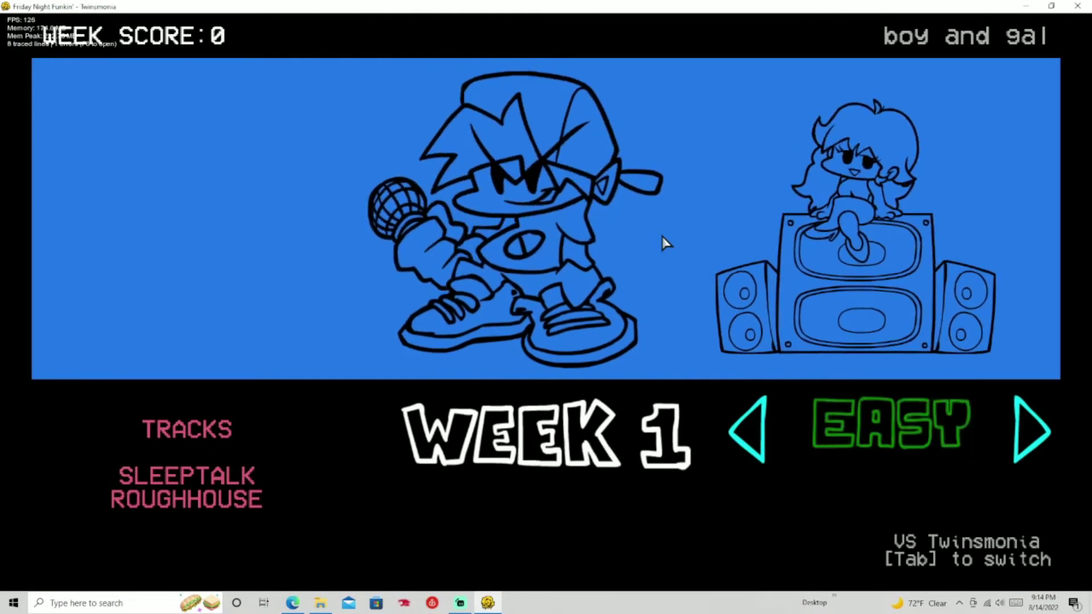
key("Right")
key("Right")
key("Left")
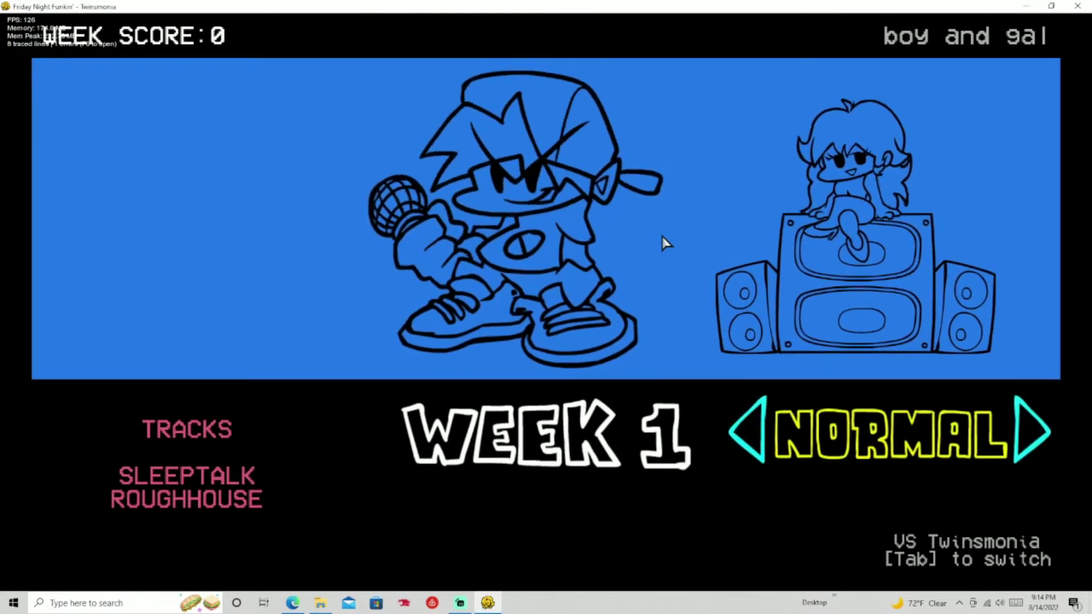
key("Right")
key("Left")
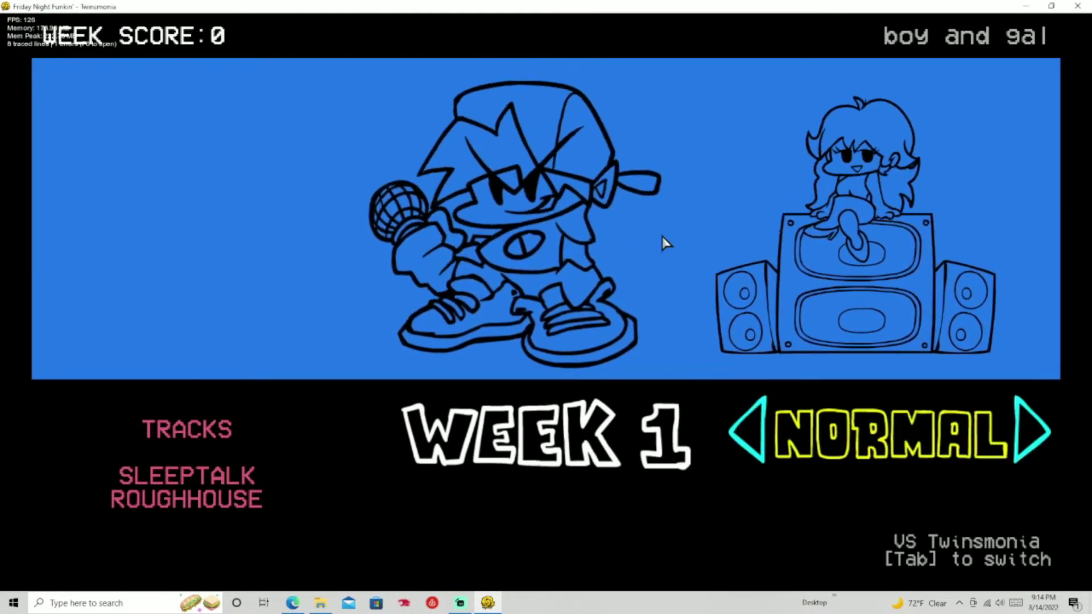
key("Return")
key("Return")
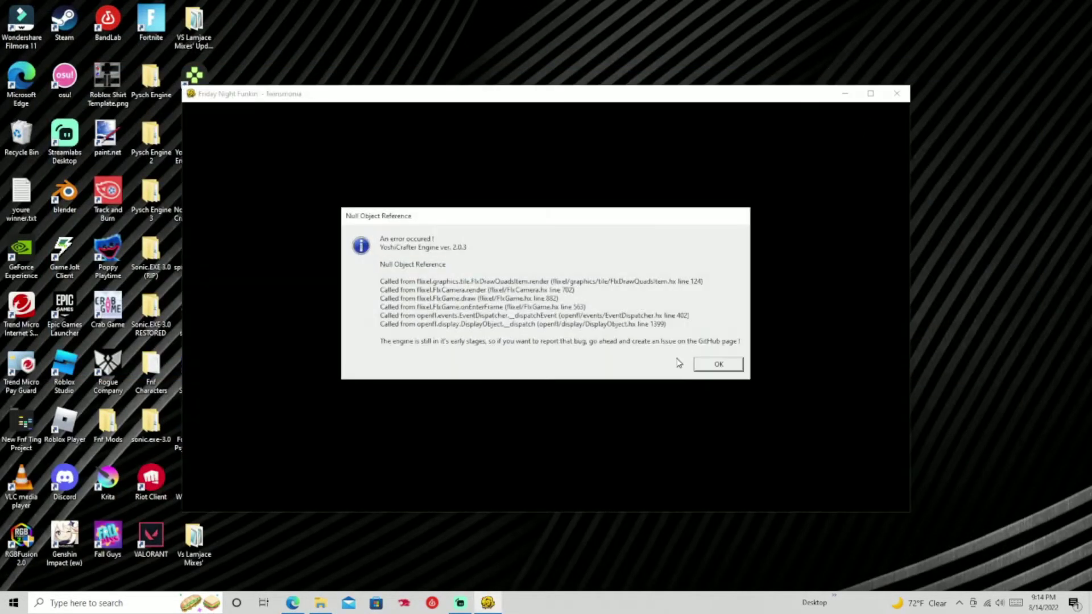
Step: Dismiss the error, relaunch YoshiCrafterEngine.exe maximized, and select Week 1 'boy and gal' on HARD in Story Mode
key("Return")
double_click(652, 409)
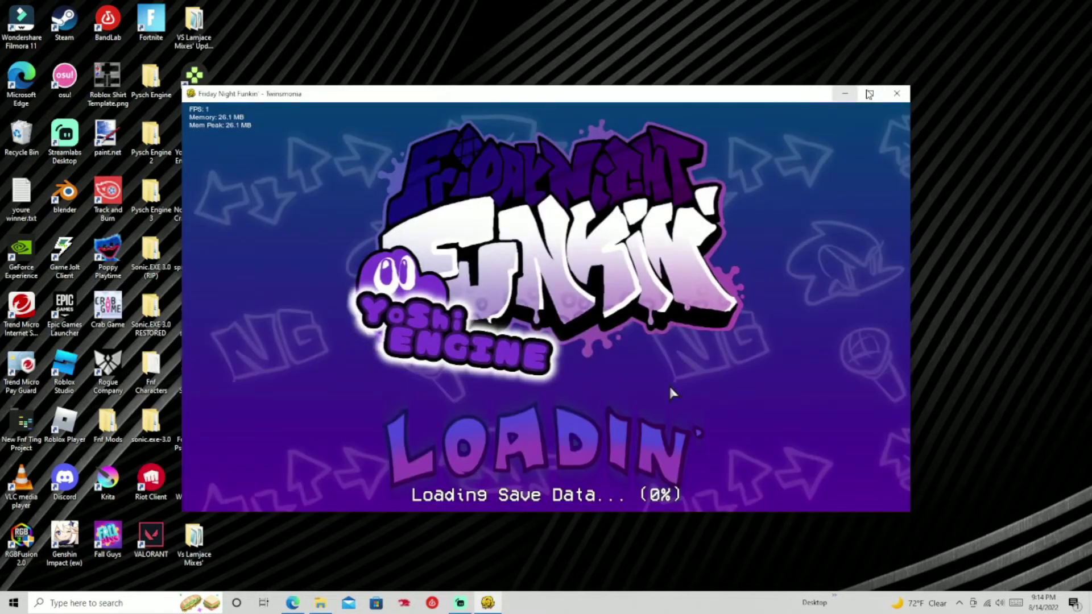
left_click(870, 94)
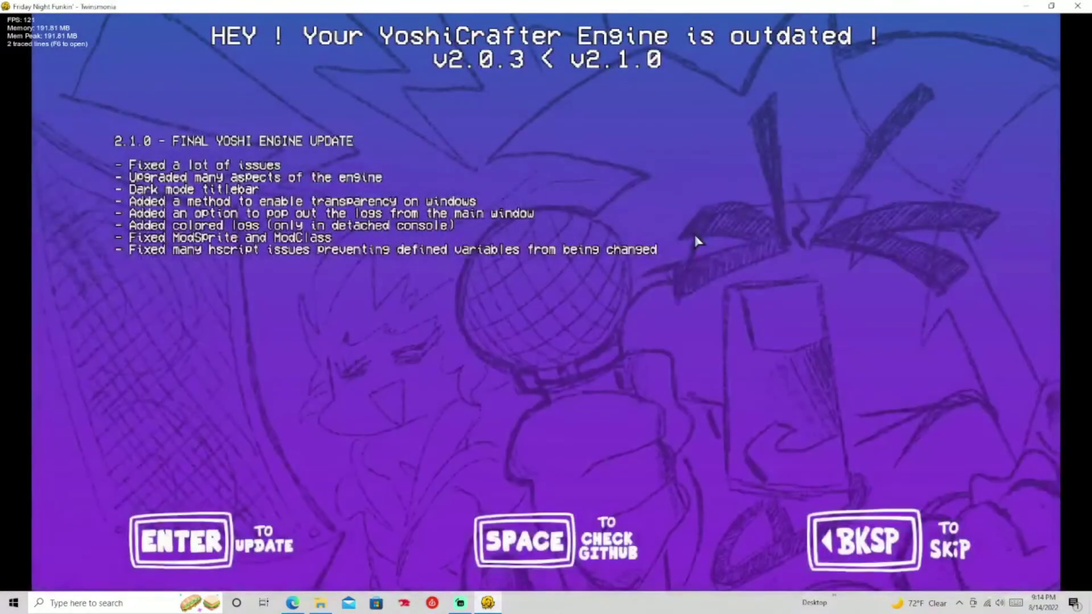
key("BackSpace")
key("Return")
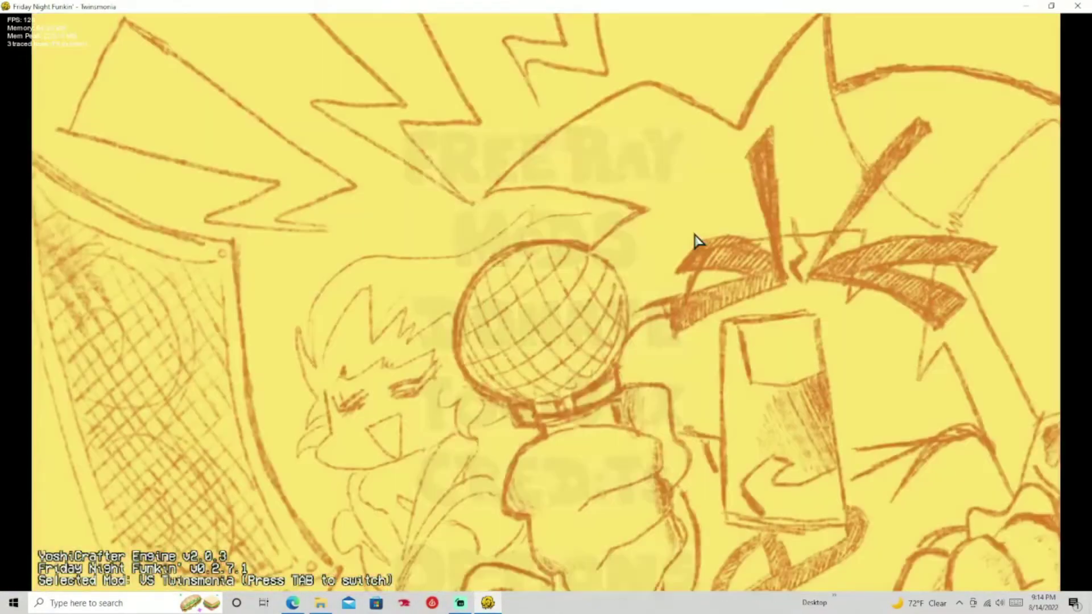
key("Right")
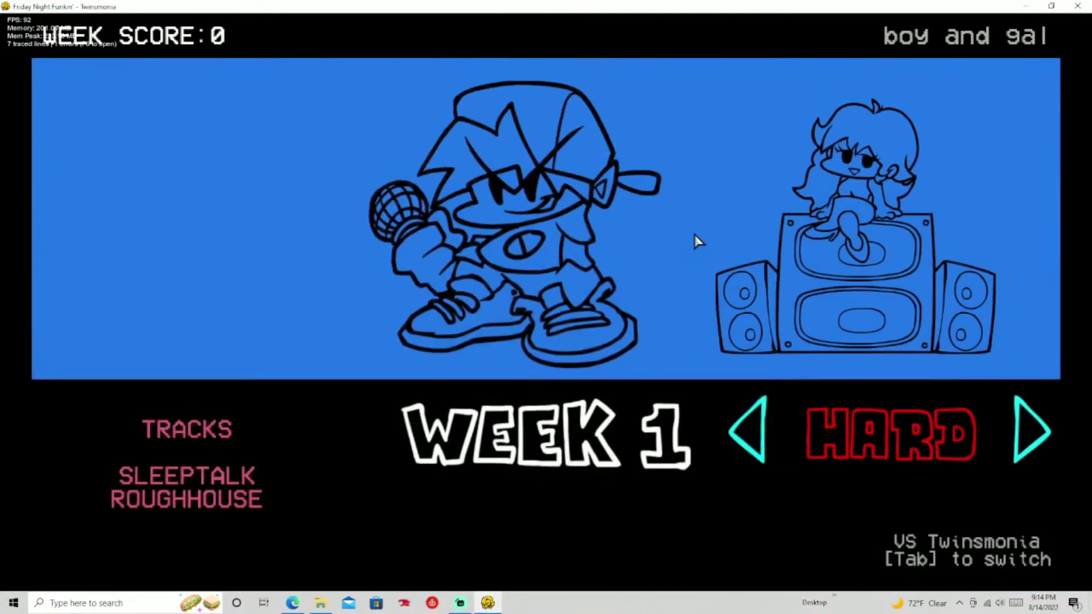